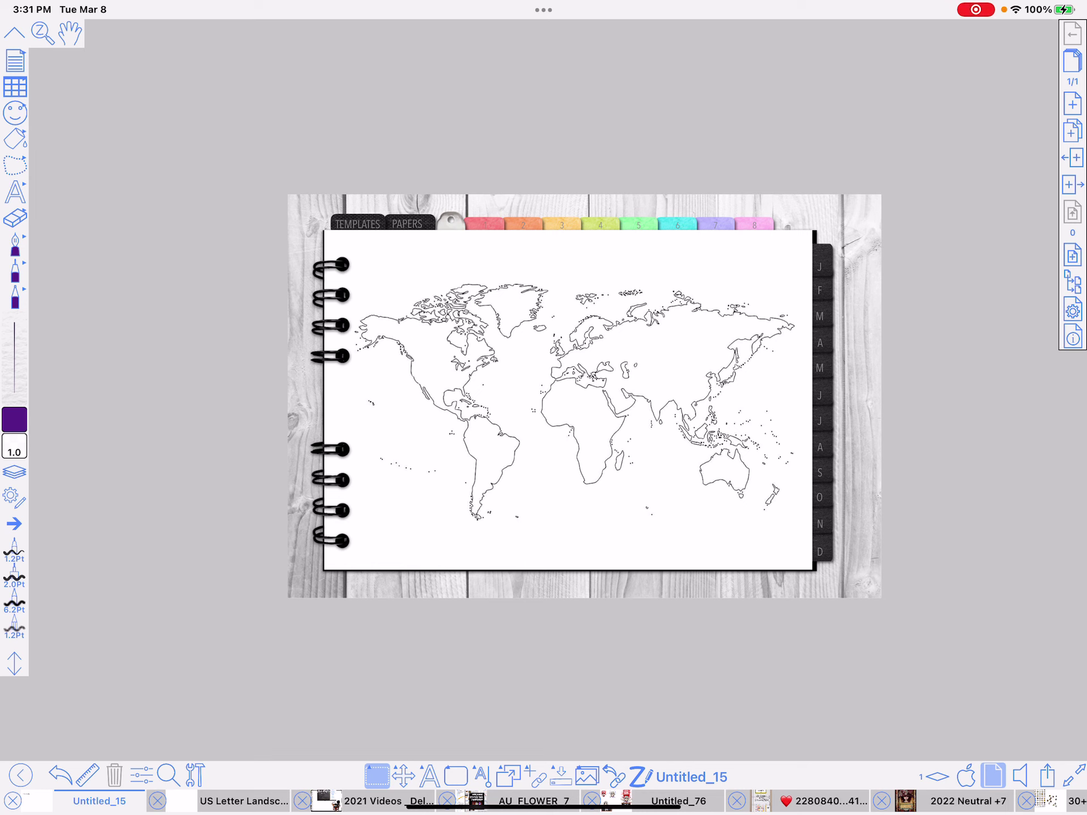
Step: Mark the notebook for capture, stretching the region over the right and bottom wood margins
left_click(550, 401)
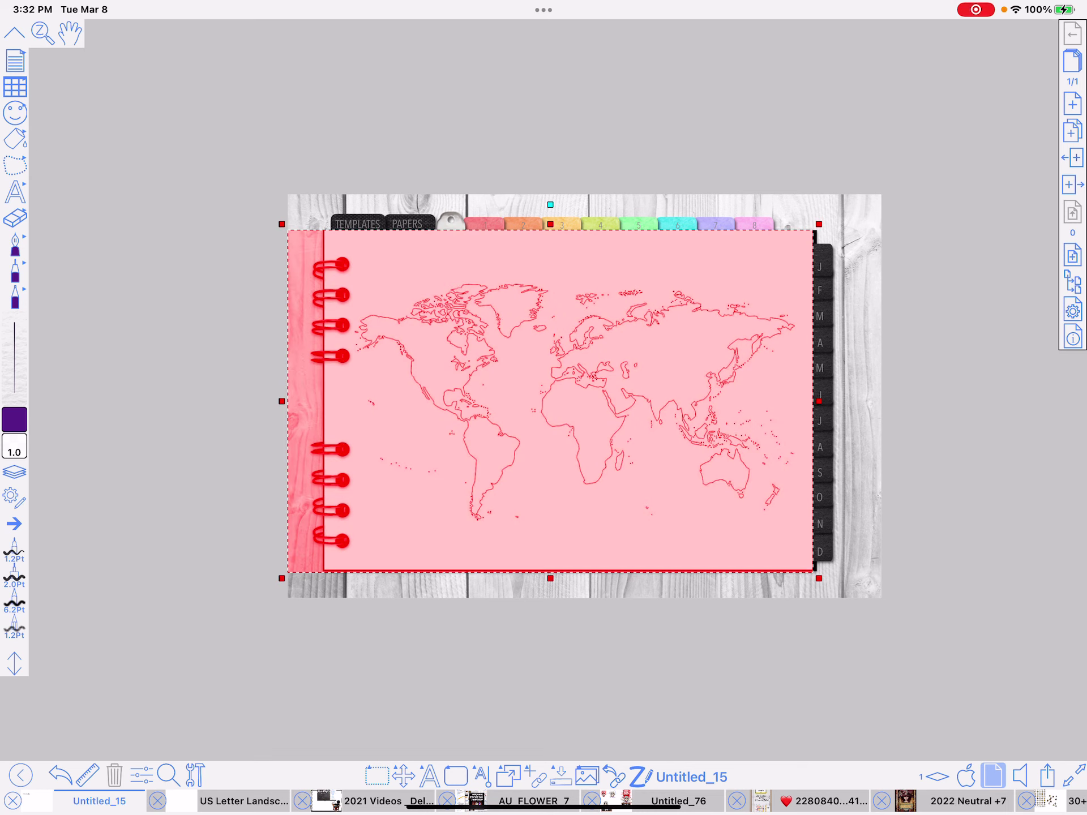
left_click_drag(819, 401, 822, 401)
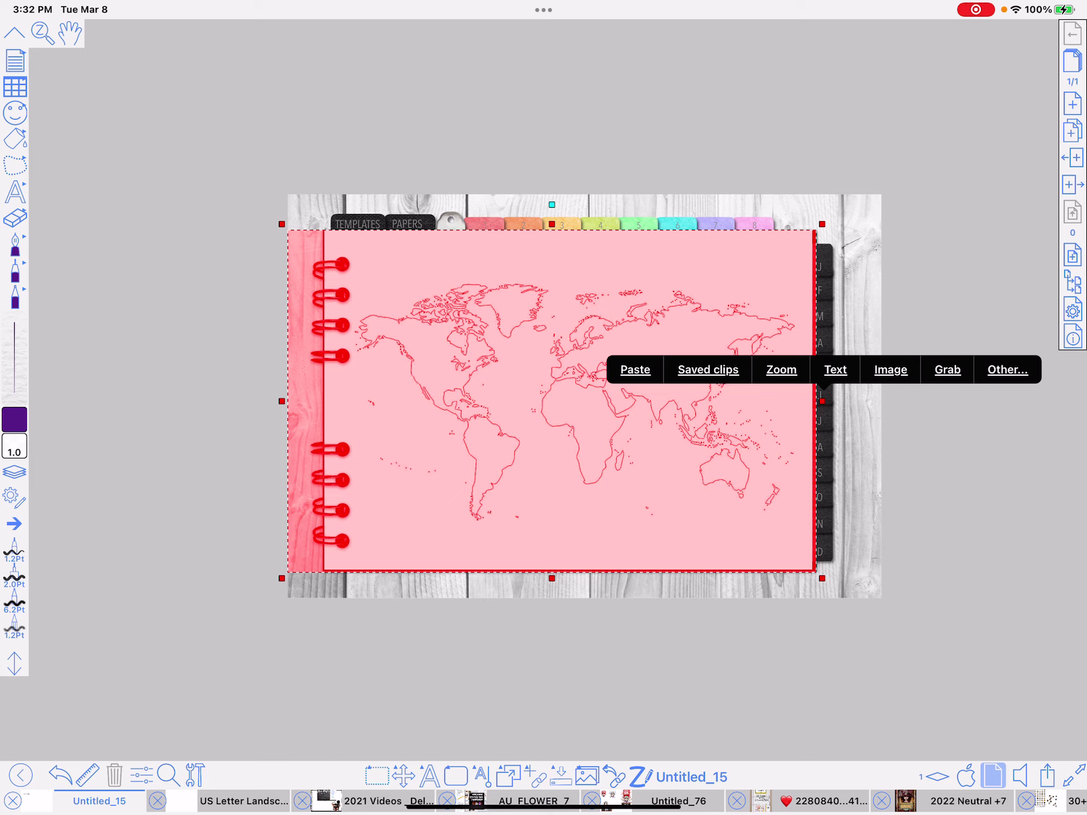
left_click_drag(822, 401, 887, 401)
left_click_drag(584, 579, 584, 603)
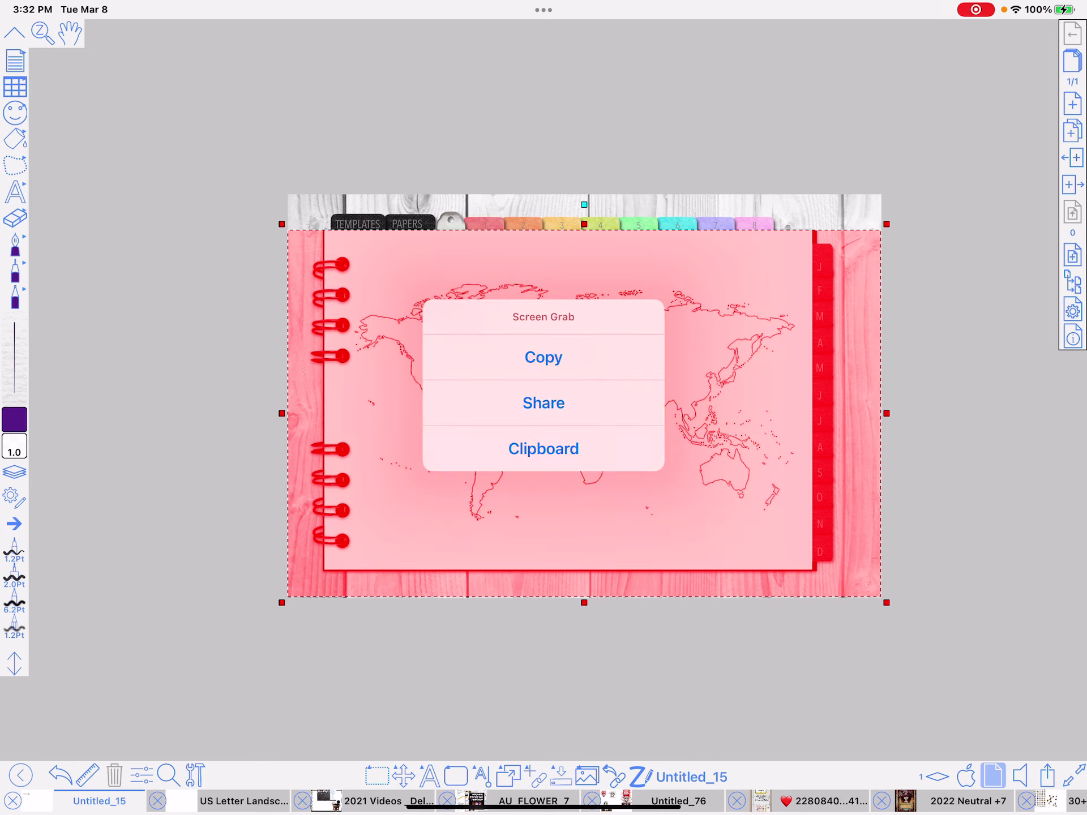
Step: Copy and paste the notebook grab, aligning it over the original and shifted up to hide the tabs
left_click(544, 357)
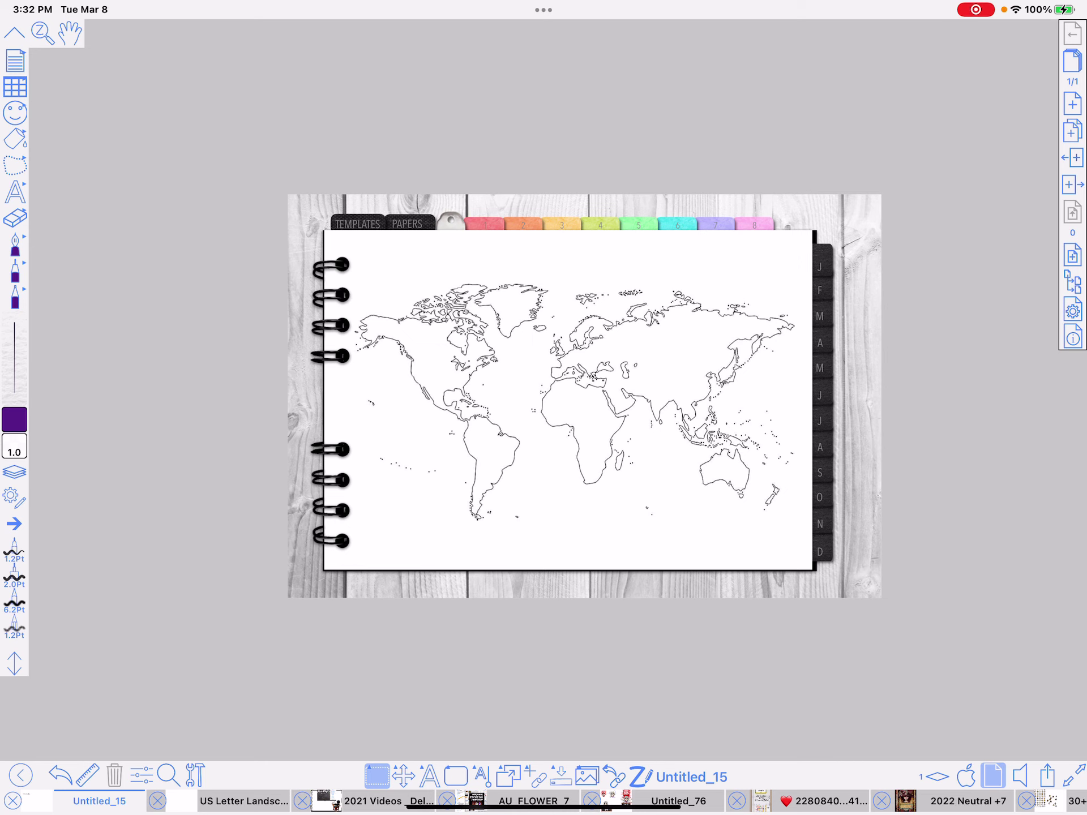
key("ctrl+v")
mouse_move(971, 490)
left_mouse_down()
mouse_move(546, 436)
mouse_move(595, 391)
mouse_move(584, 415)
left_mouse_up()
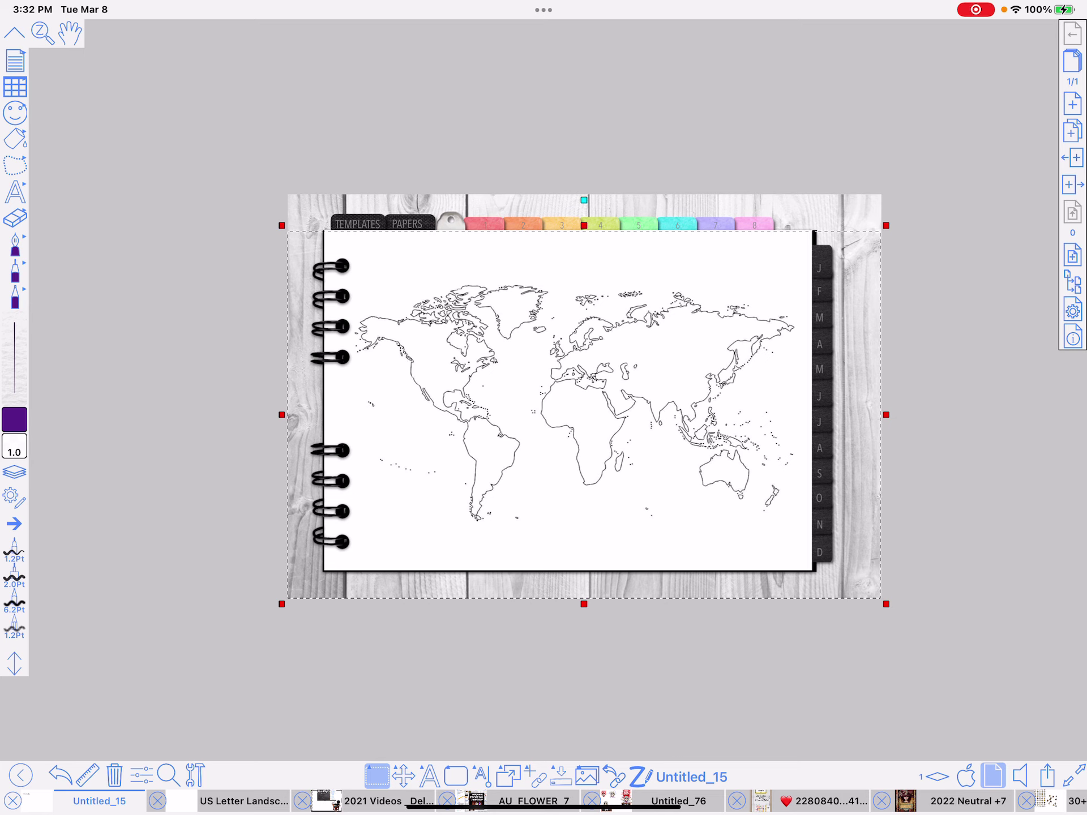
left_click_drag(583, 415, 584, 396)
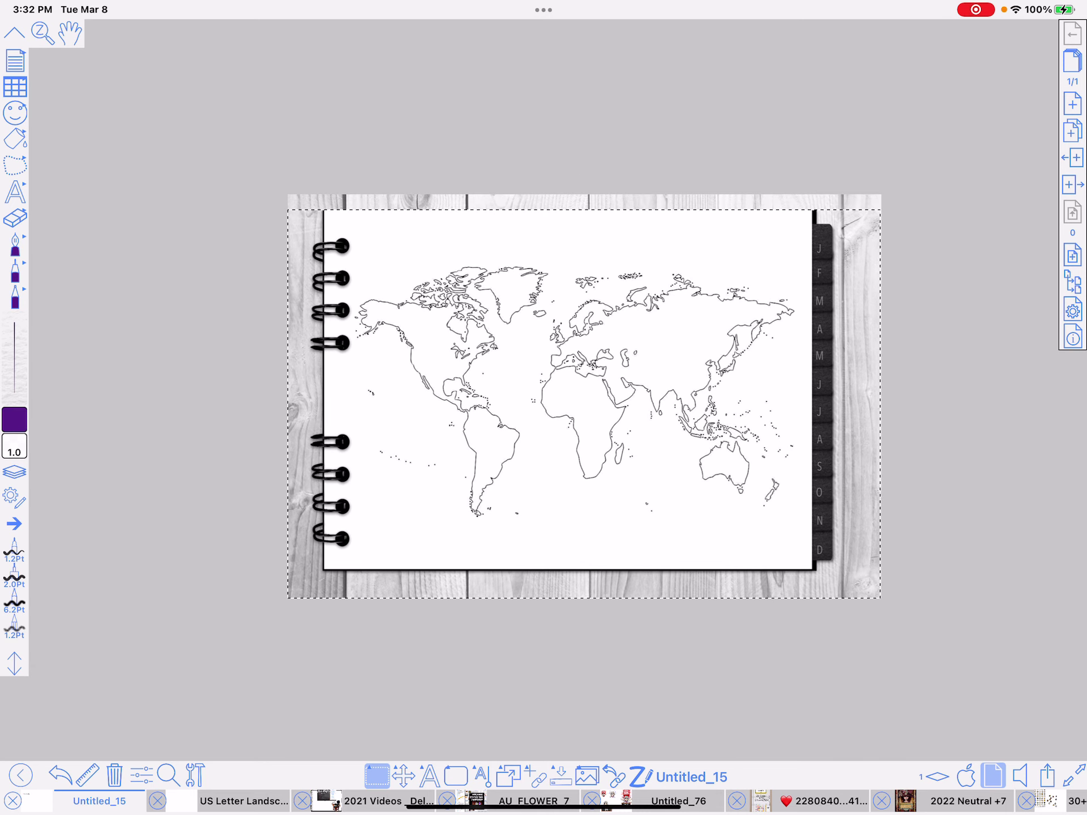
key("Escape")
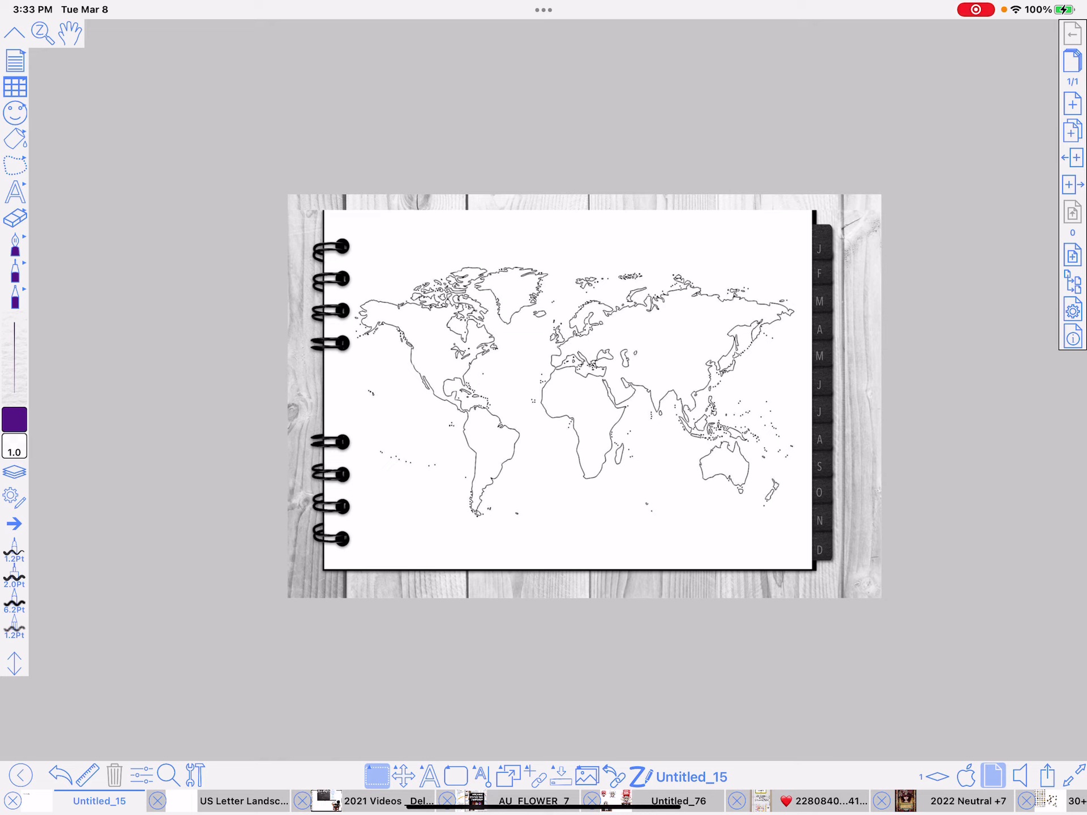
Step: Switch to the shape tool to draw a rectangle over the notebook page
left_click(456, 776)
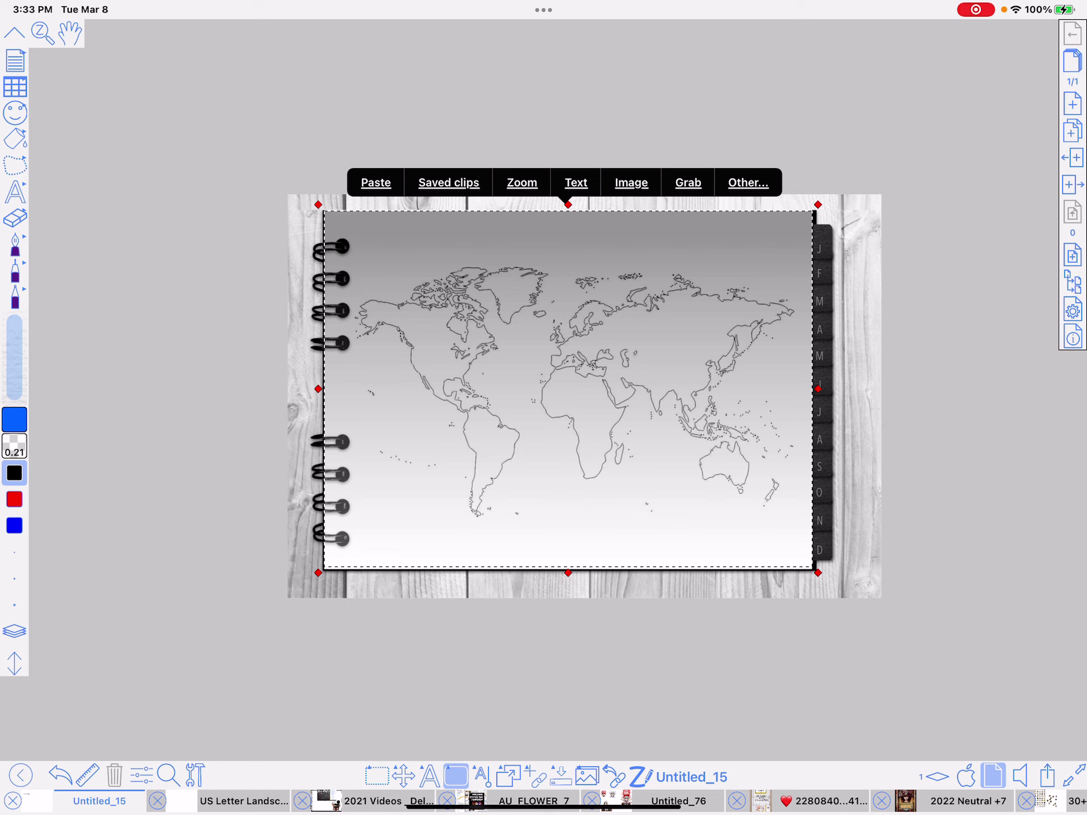
Step: Remove the rectangle's grey gradient fill and give it a solid 2.80 pt border
left_click(142, 775)
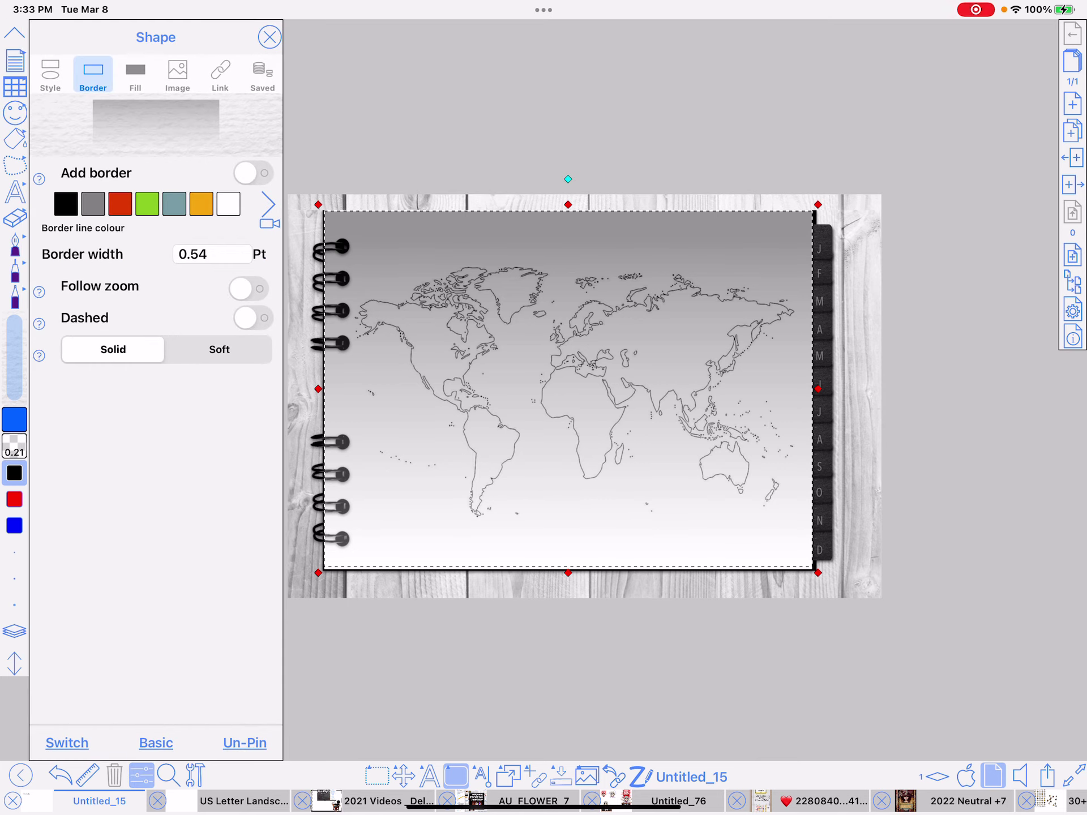
left_click(253, 173)
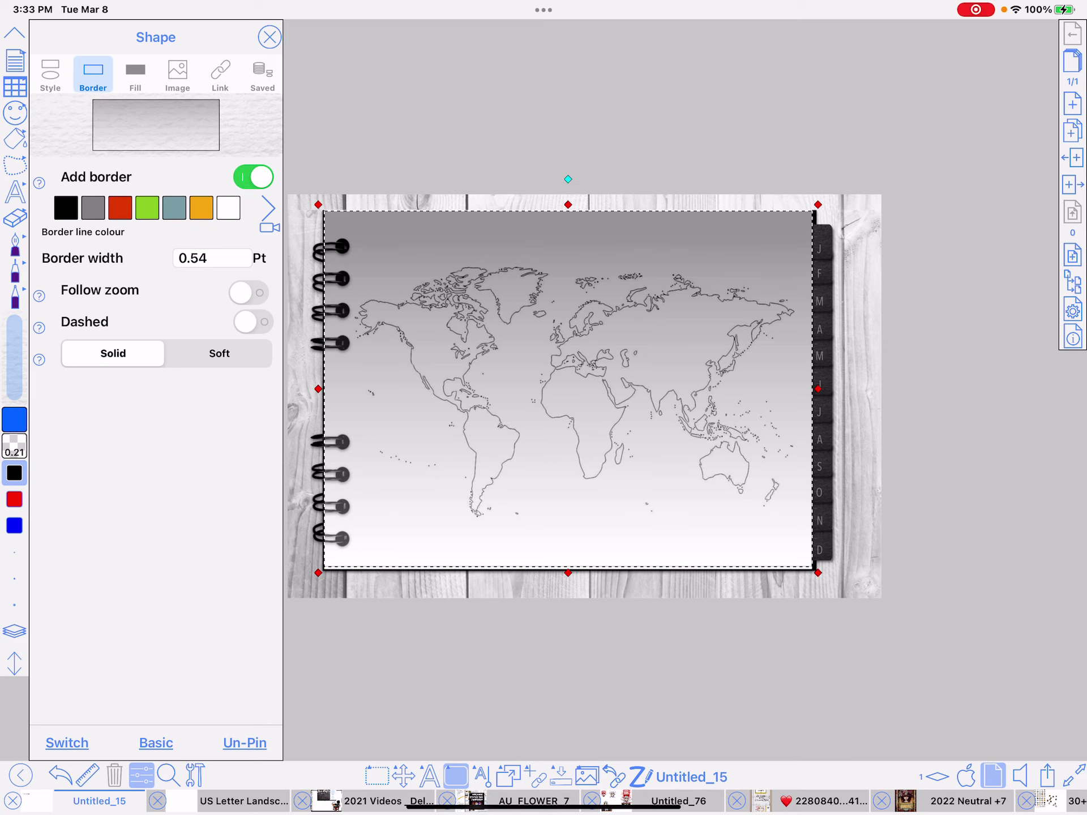
left_click_drag(210, 258, 238, 258)
left_click(254, 177)
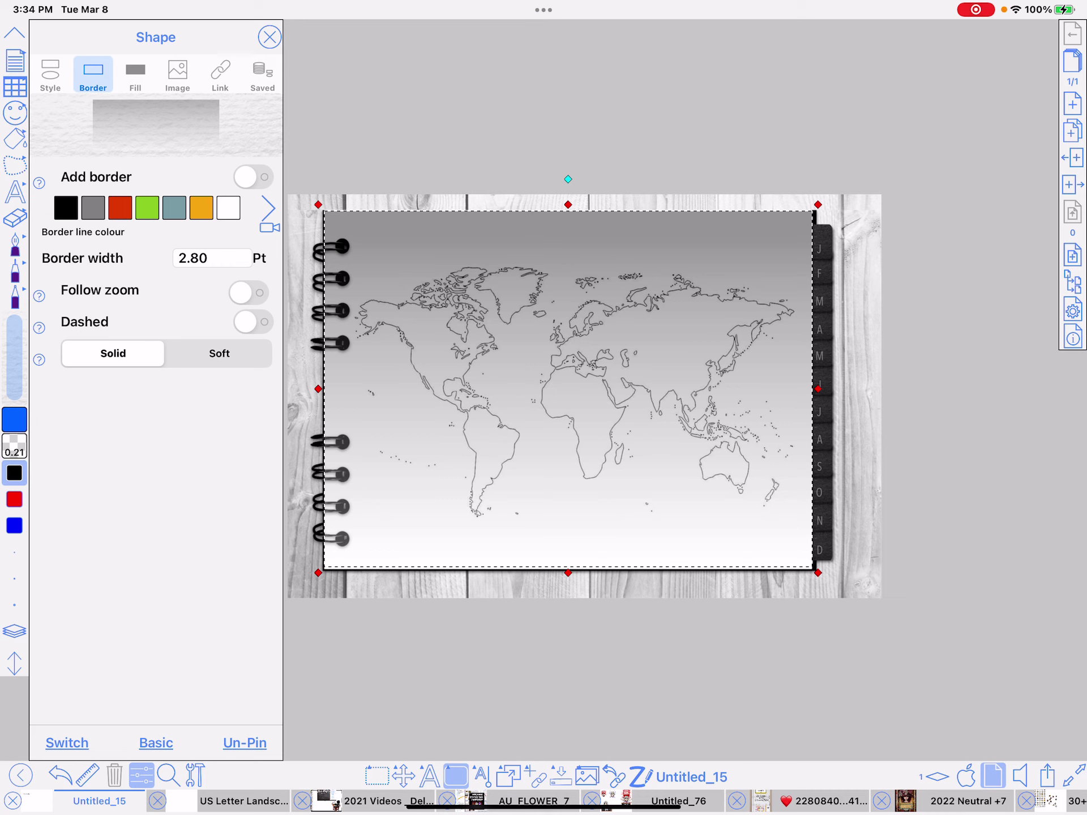
left_click(135, 74)
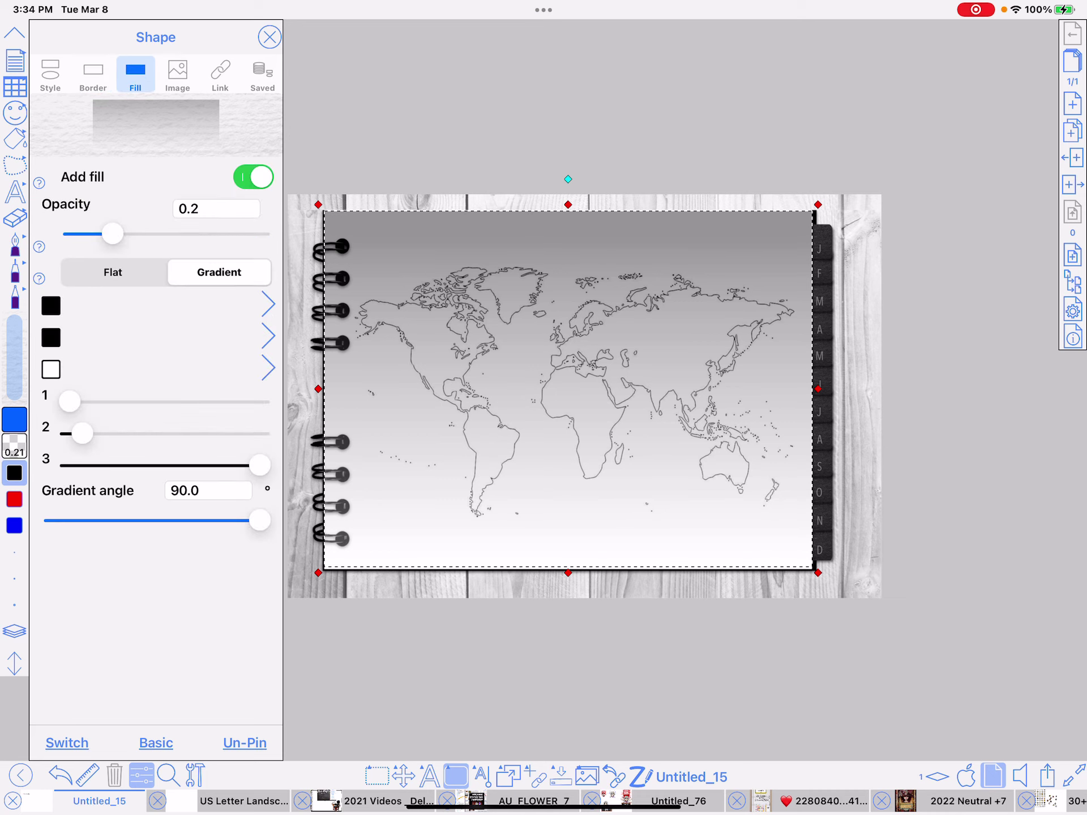
left_click(253, 177)
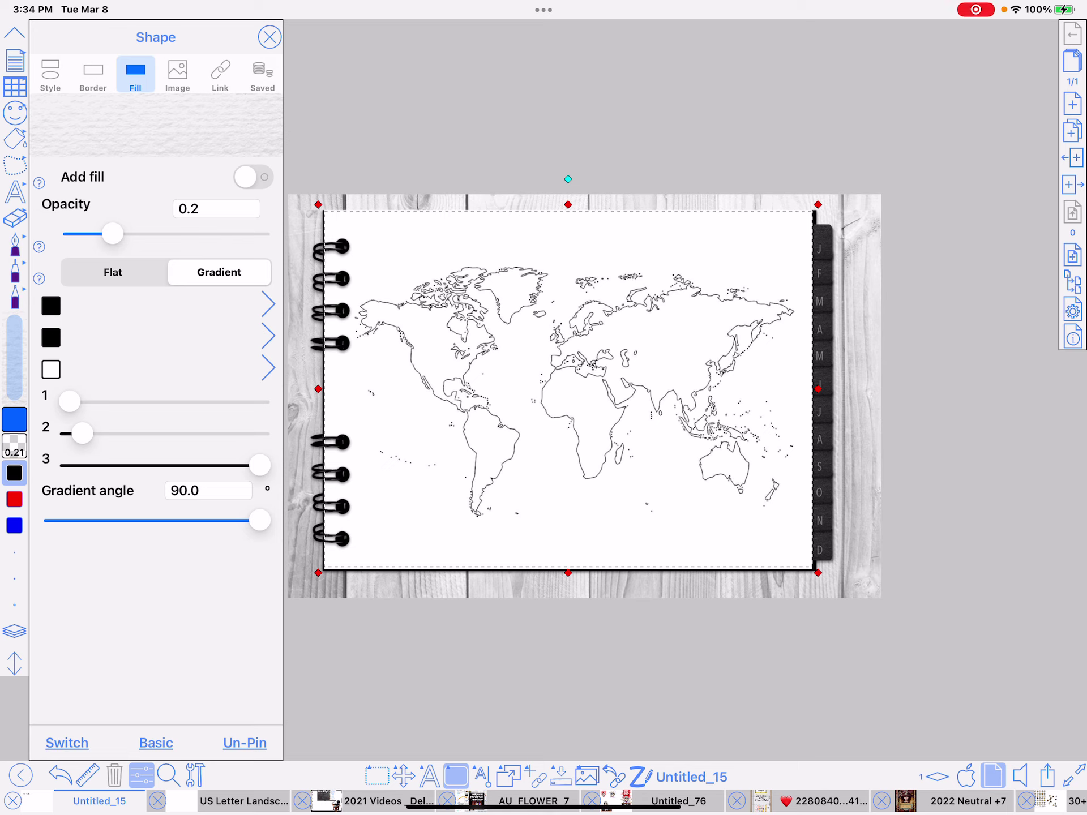
left_click(92, 74)
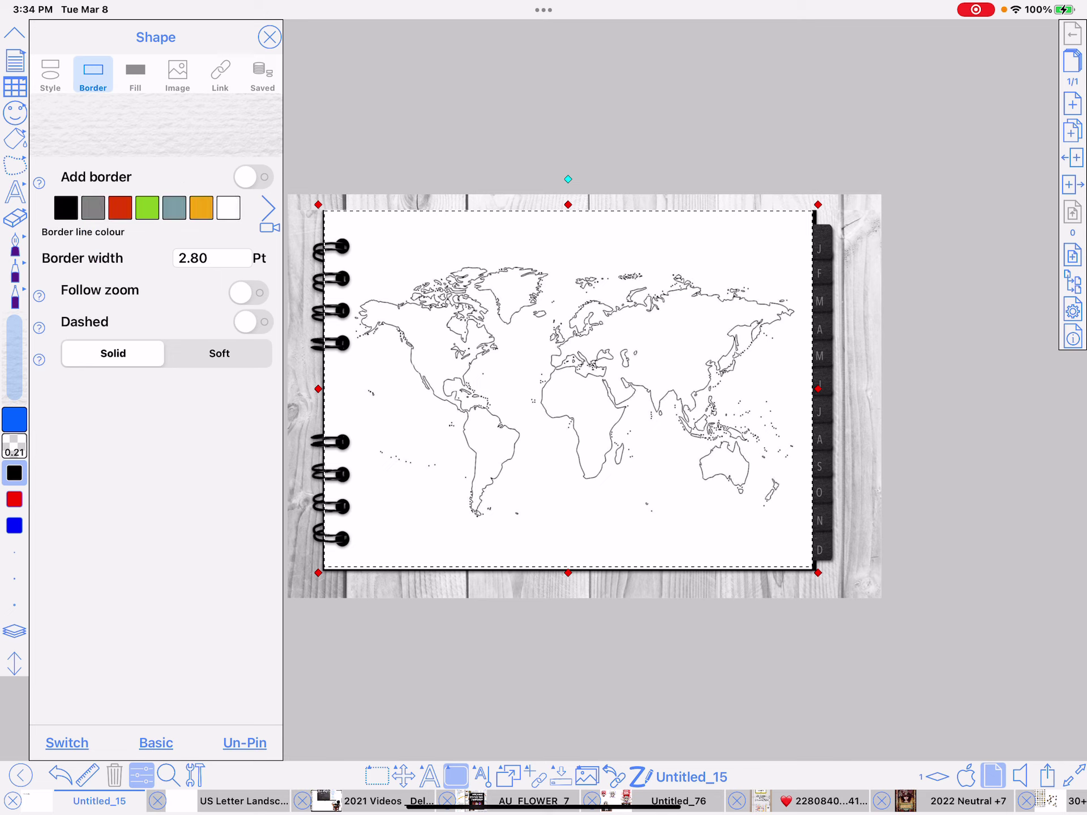
left_click(253, 177)
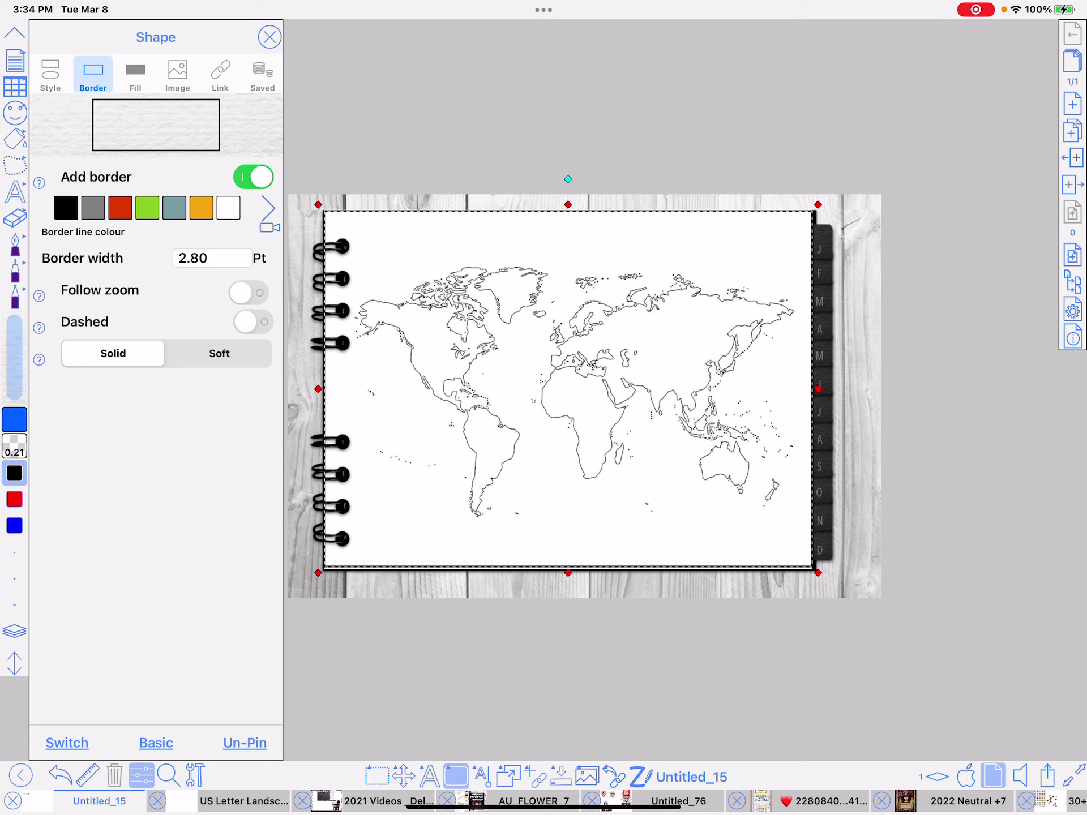
Step: Turn on Draw shadow in the rectangle's Style settings
left_click(49, 74)
left_click(253, 225)
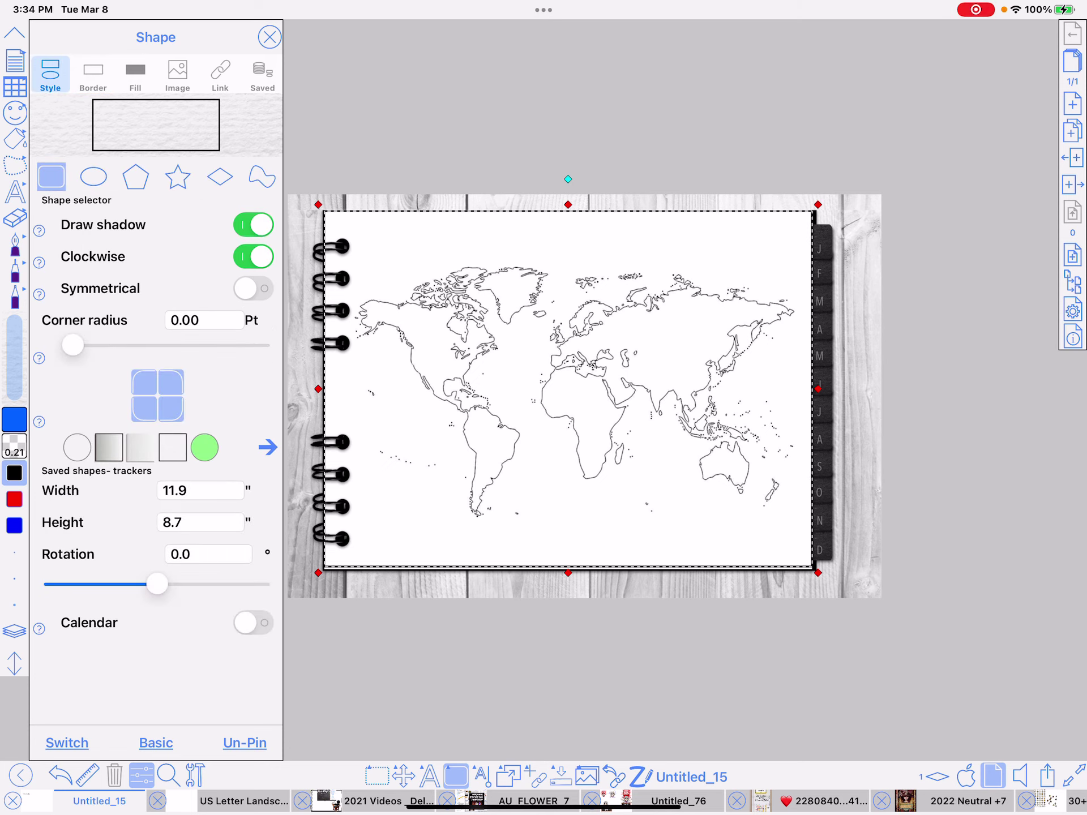